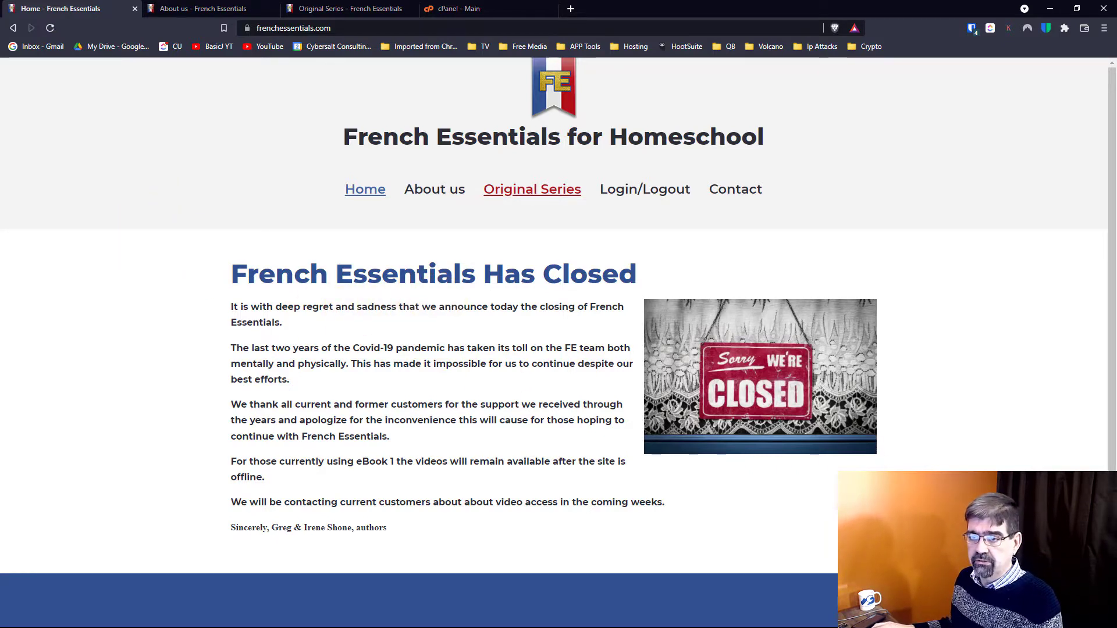
Look through the site's About us, Original Series and home pages.
click(176, 9)
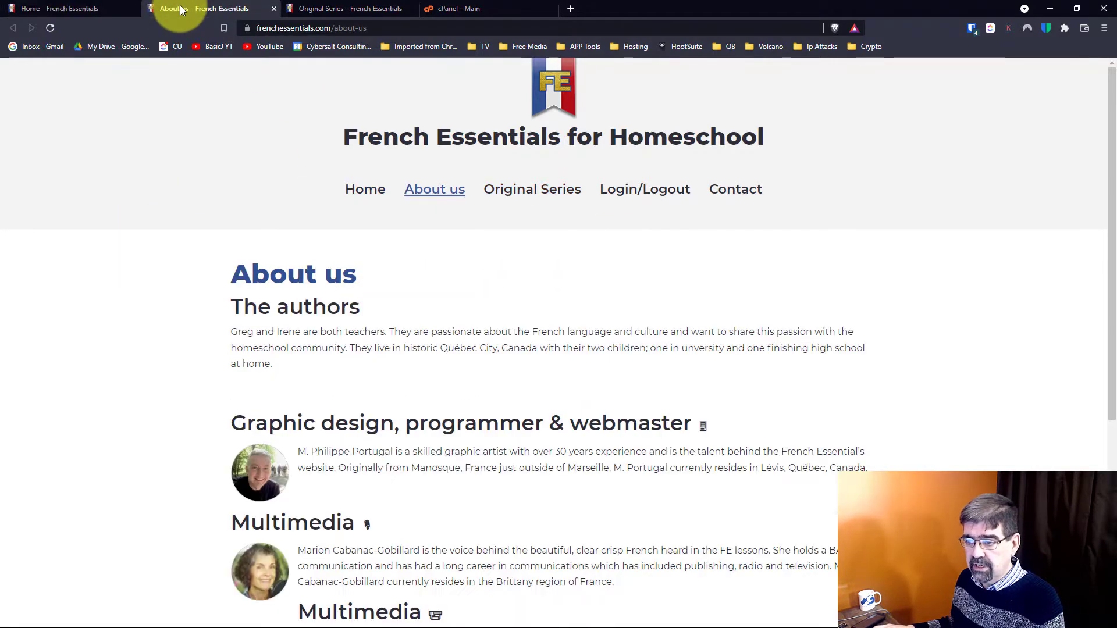
click(326, 9)
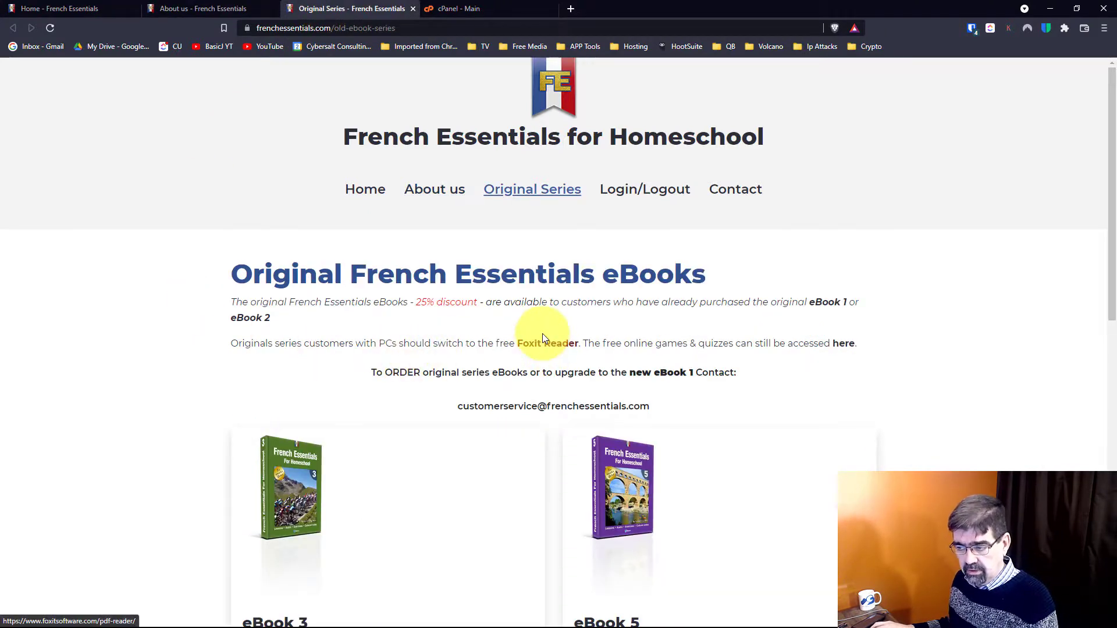
click(59, 9)
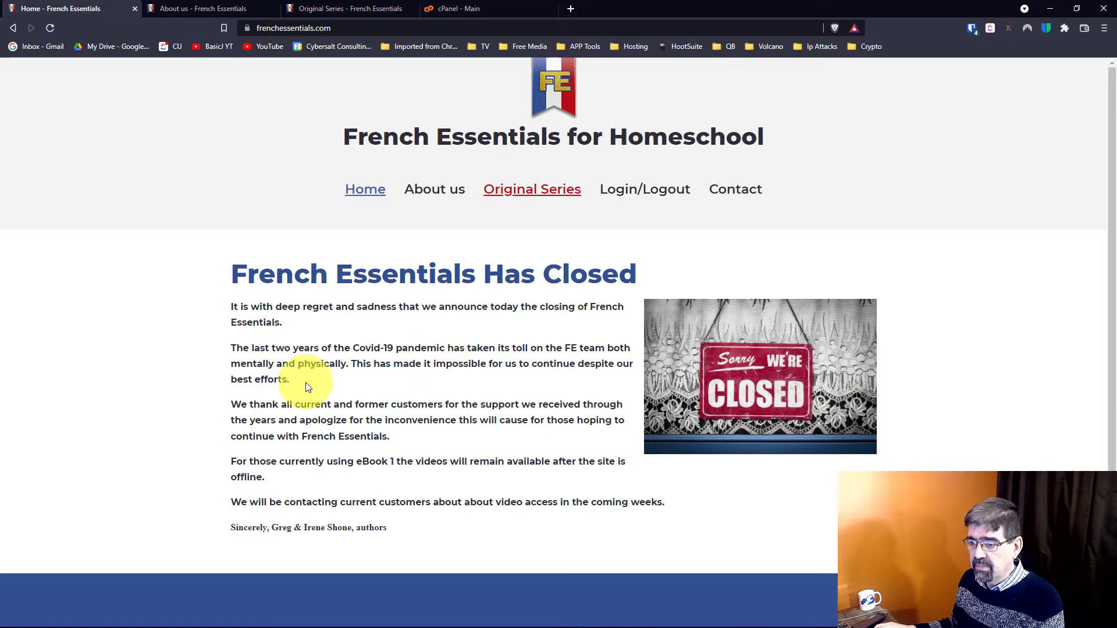
In cPanel File Manager, open public_html and bring up the .htaccess file's context menu.
click(480, 13)
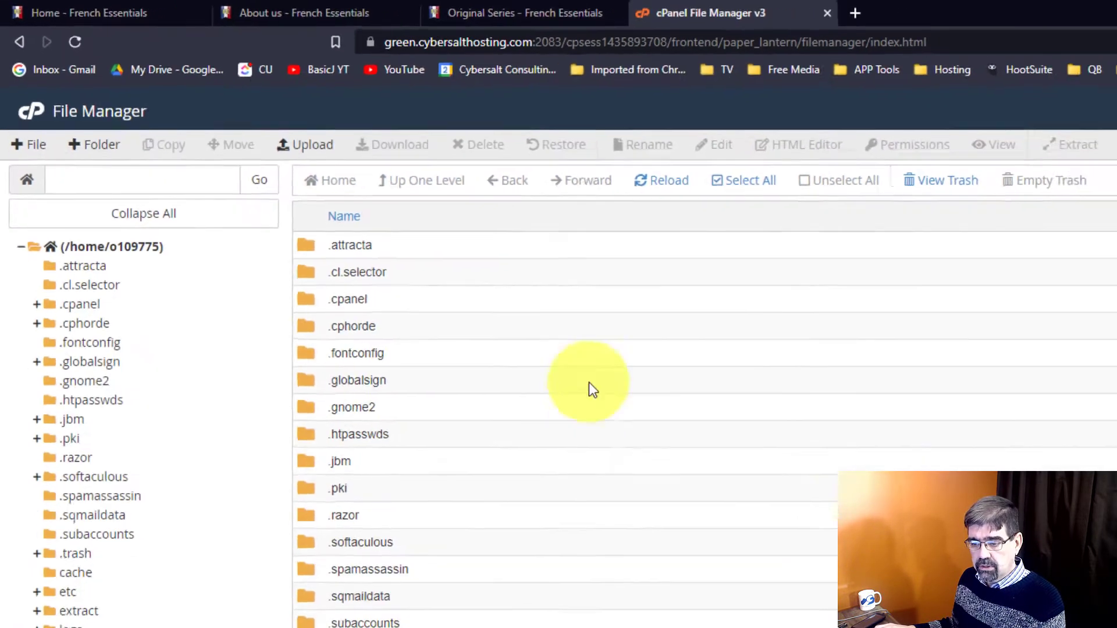
scroll(396, 253, down, 1)
scroll(394, 253, down, 2)
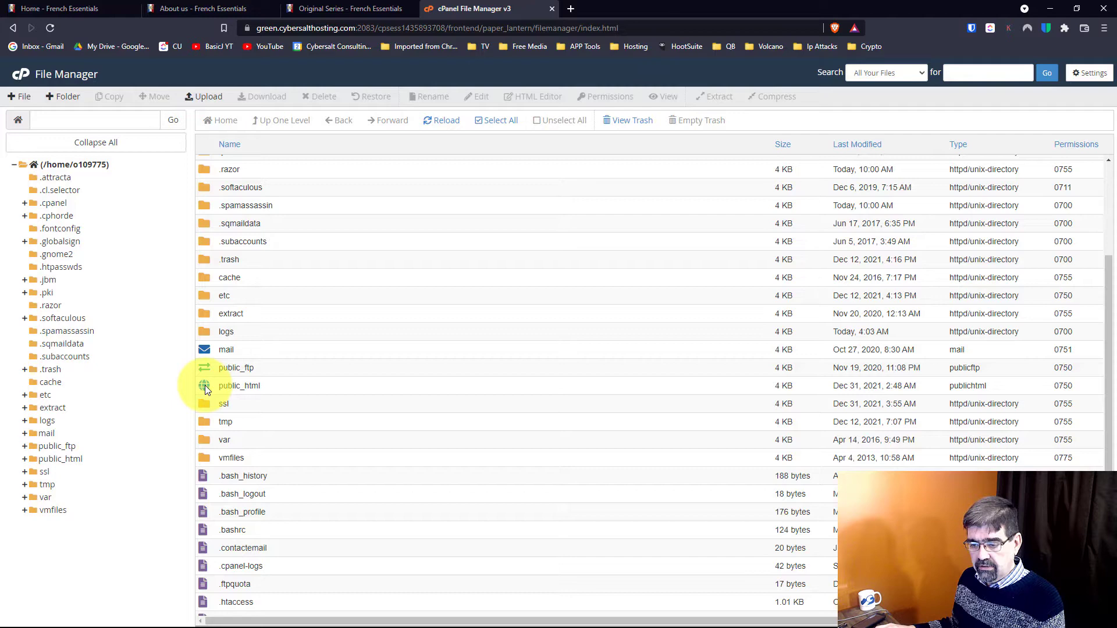
double_click(205, 387)
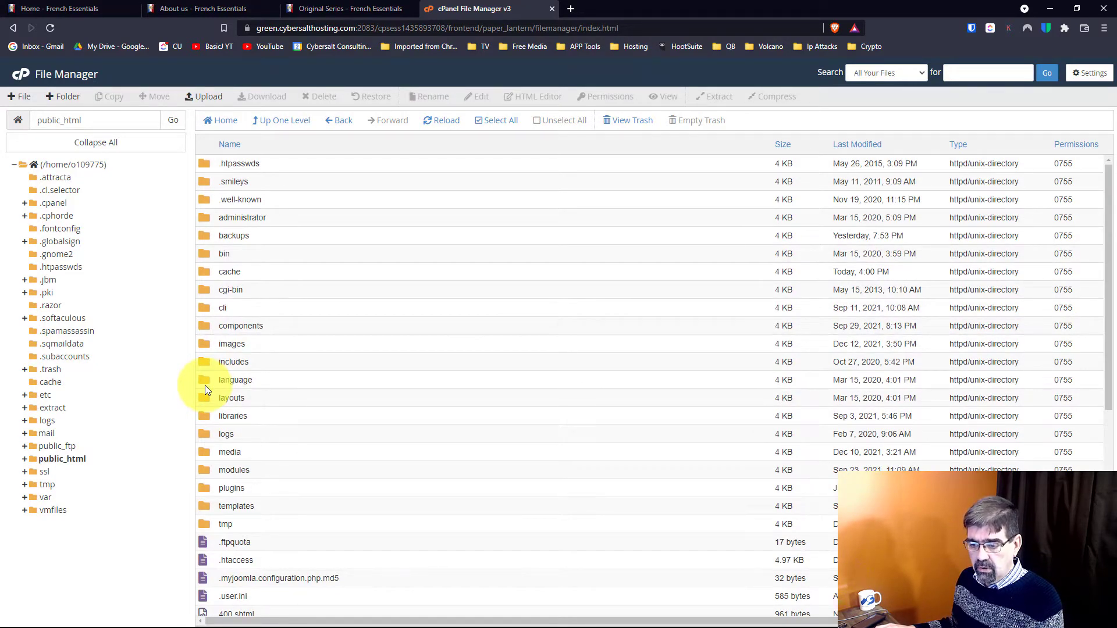
scroll(291, 304, down, 5)
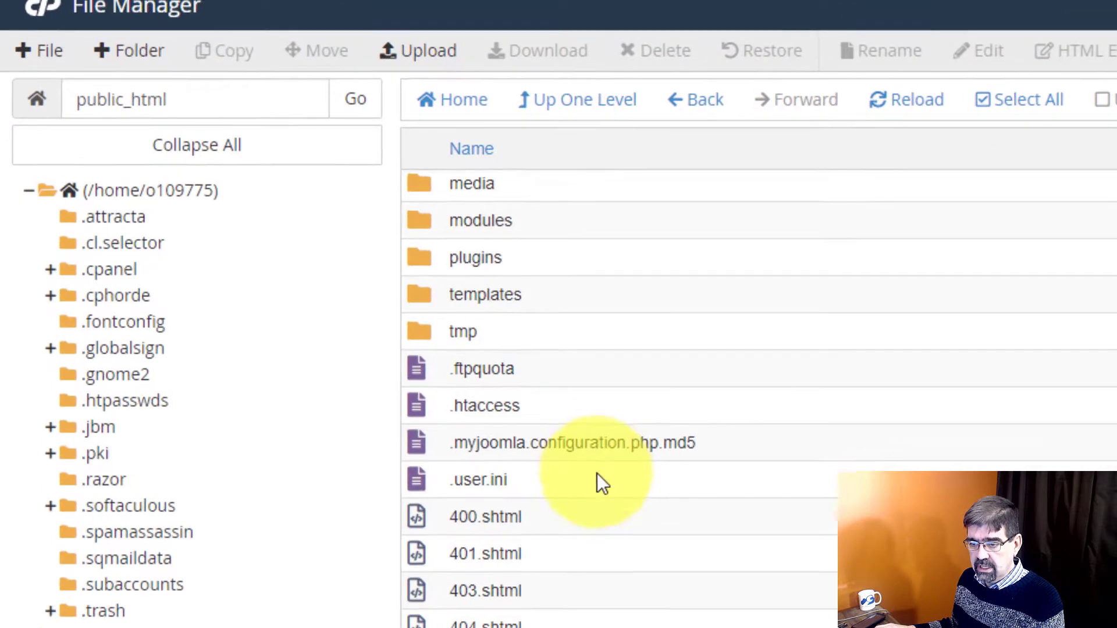
scroll(600, 475, down, 2)
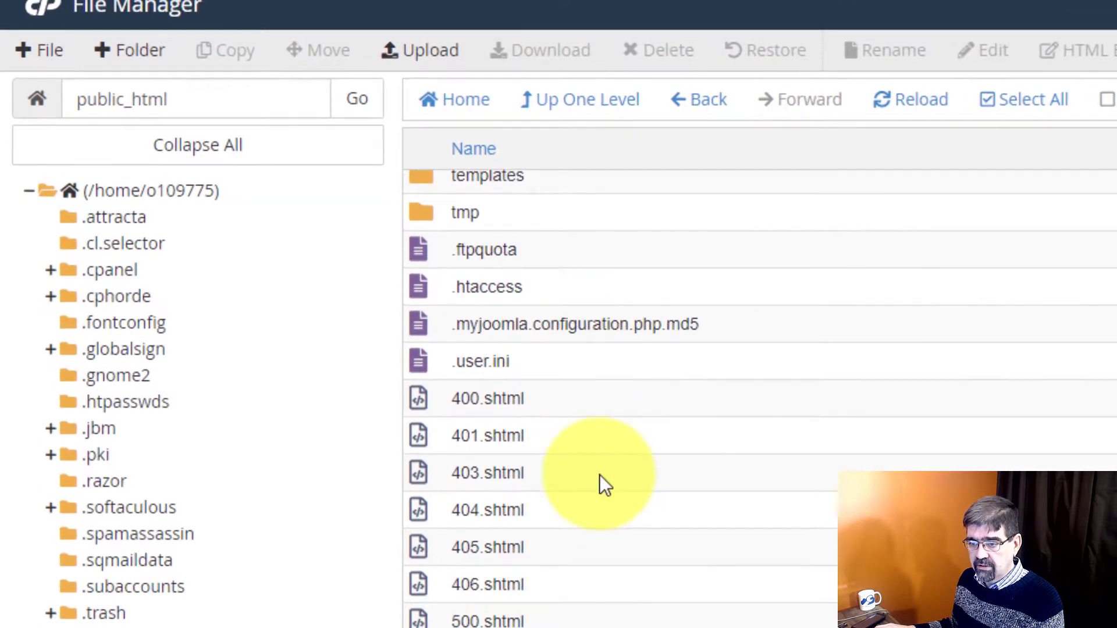
right_click(433, 285)
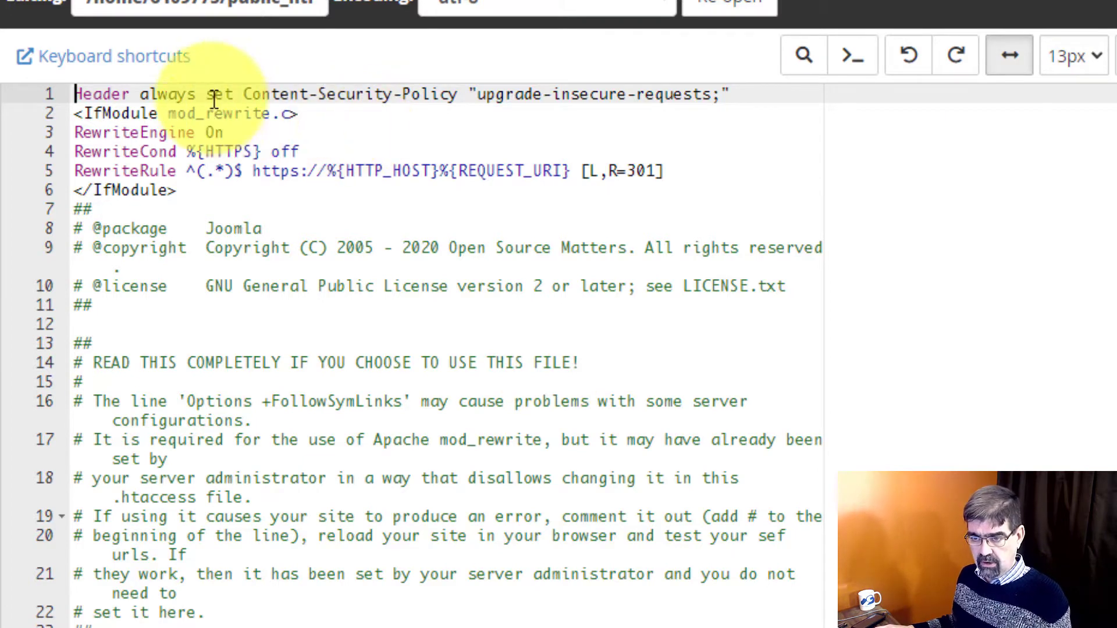
Add blank lines after the HTTPS rule on line 5 and paste the five-line redirect block at line 10.
click(231, 135)
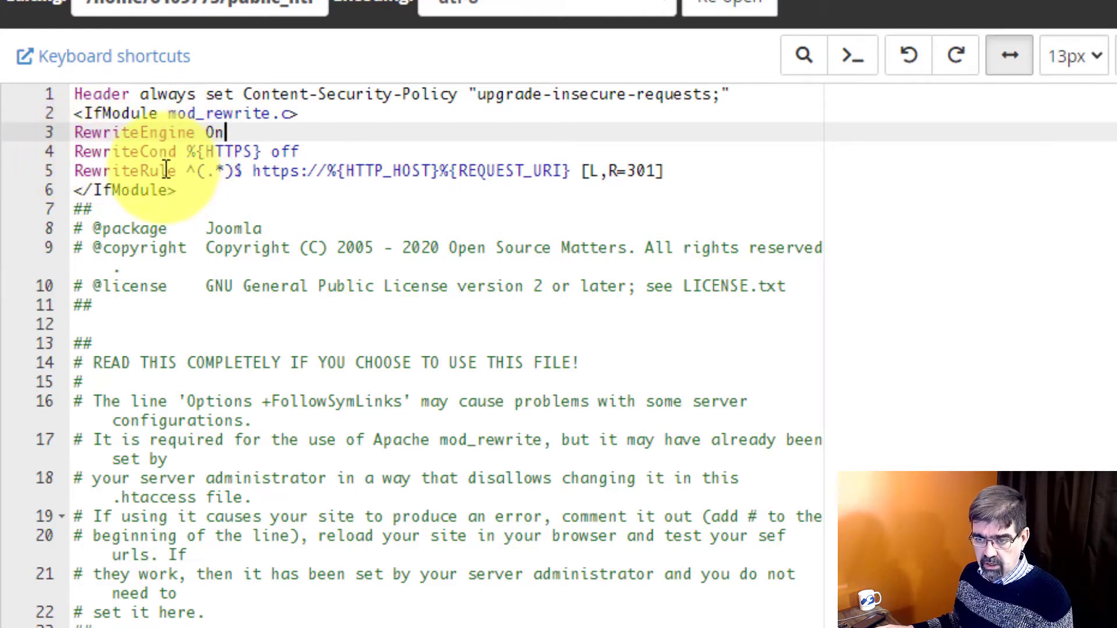
click(691, 171)
key(Return)
key(Return)
key(Return)
key(Return)
key(Return)
key(Return)
key(Return)
key(Return)
key(Return)
key(Return)
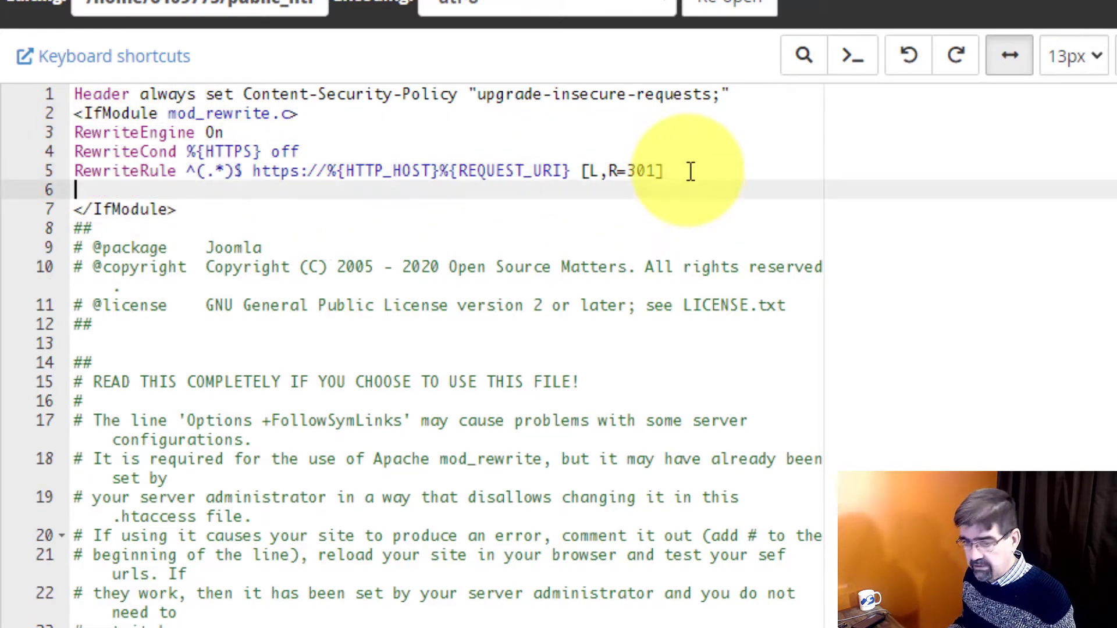
key(Return)
key(Up)
key(Up)
key(Up)
key(Up)
key(Up)
key(Up)
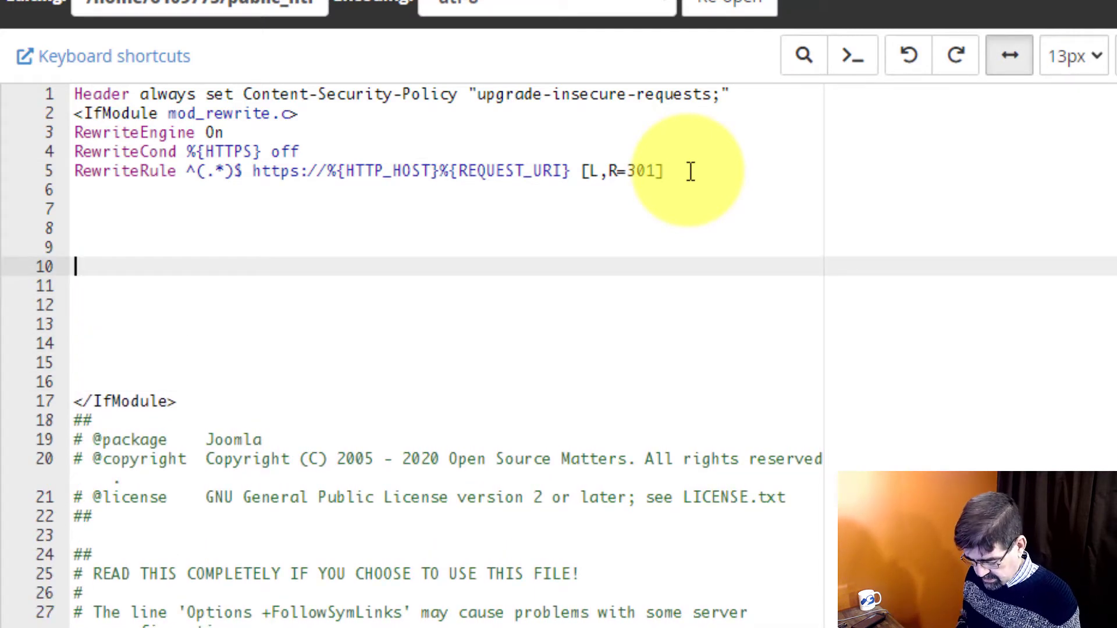
text(RewriteEngine on RewriteCond %{REQUEST_URI} !^/$ RewriteCond %{REQUEST_URI} !^/administrator RewriteCond %{REQUEST_URI} !\.(gif|jpe?g|png|css|js)$ RewriteRule .* / [L,R=301])
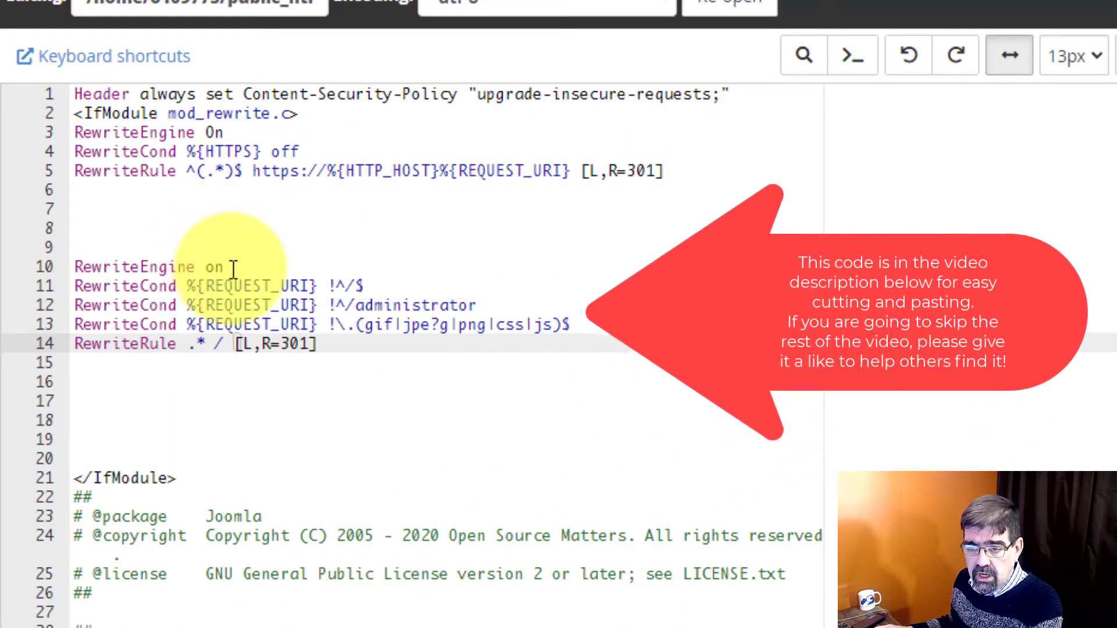
Delete the duplicate 'RewriteEngine on' line 10 from the pasted block.
drag(224, 267, 82, 267)
key(Delete)
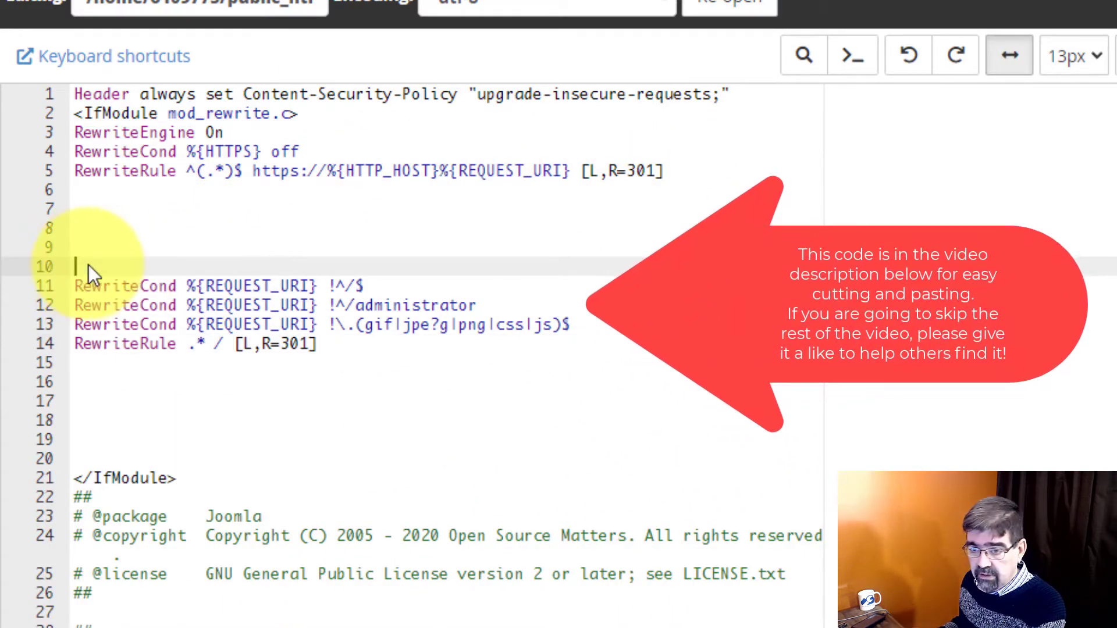
key(Delete)
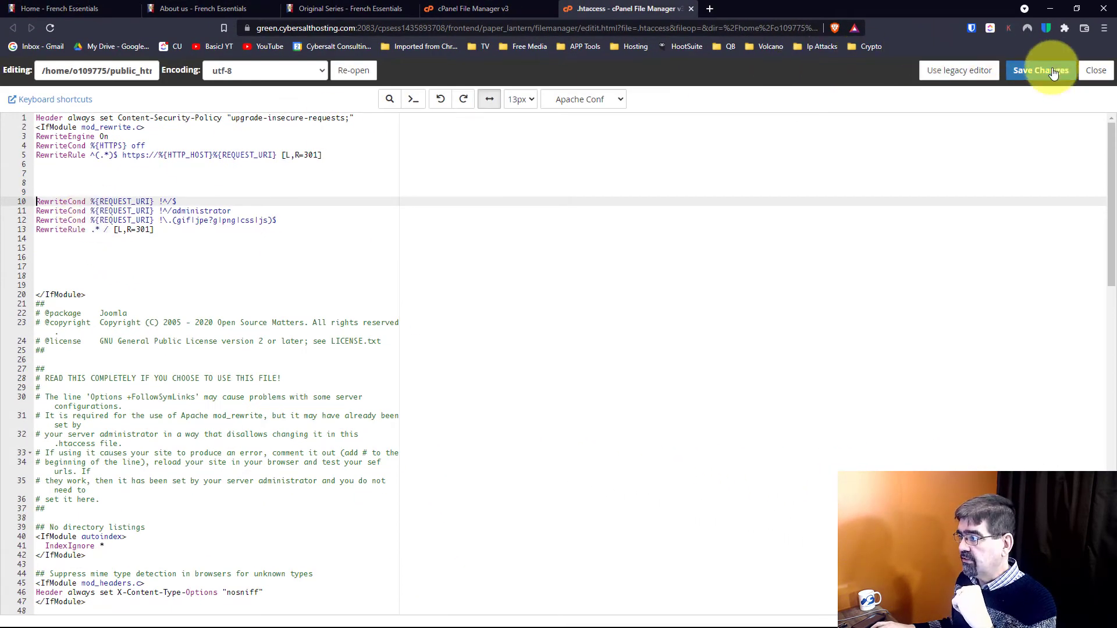
Save the edited .htaccess and reload the site's home page.
click(1053, 71)
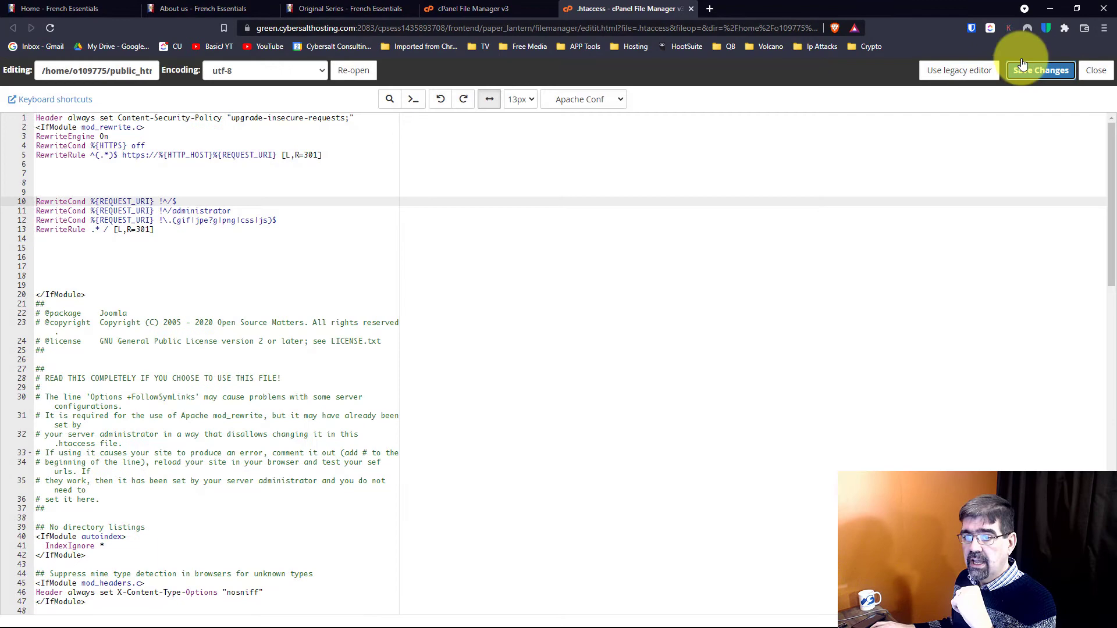
click(93, 17)
click(51, 29)
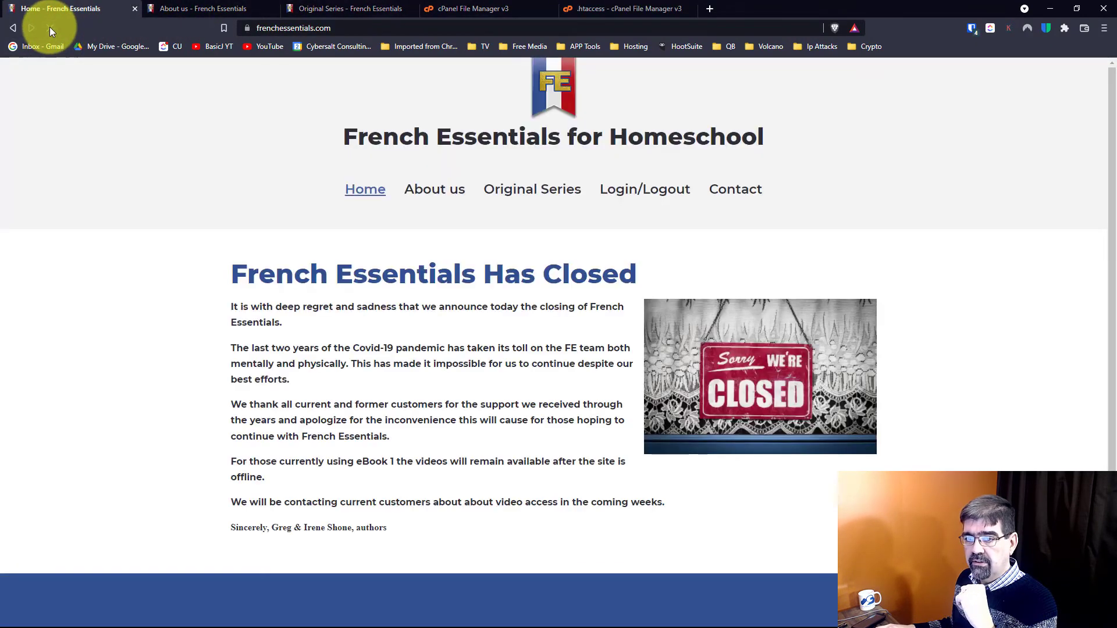
Reload the About us and Original Series pages to confirm both redirect to the home page.
click(197, 13)
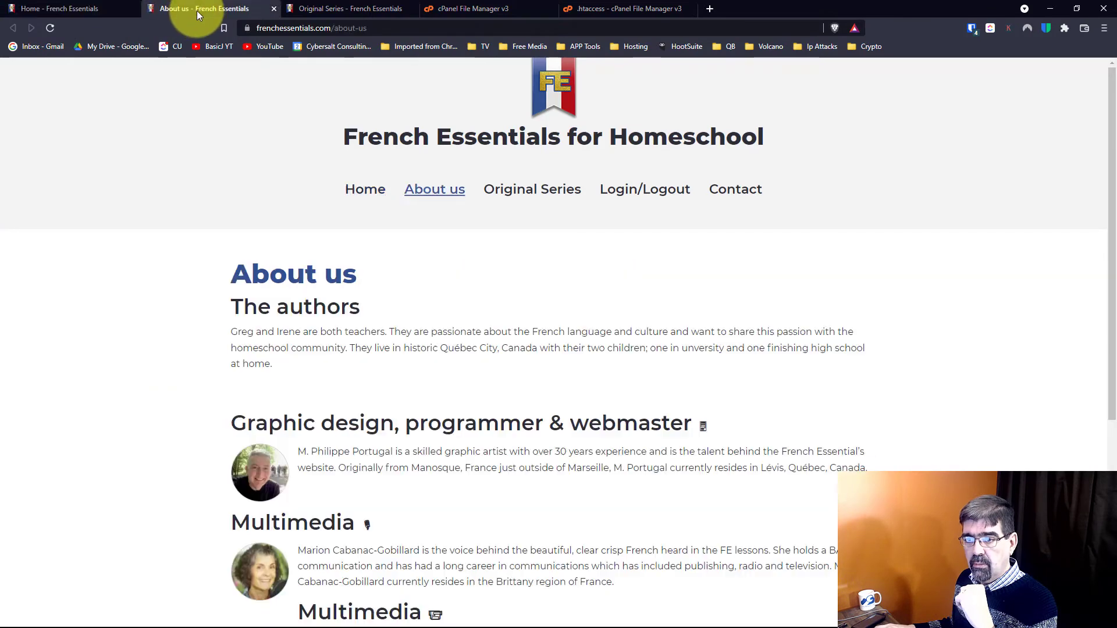
click(50, 30)
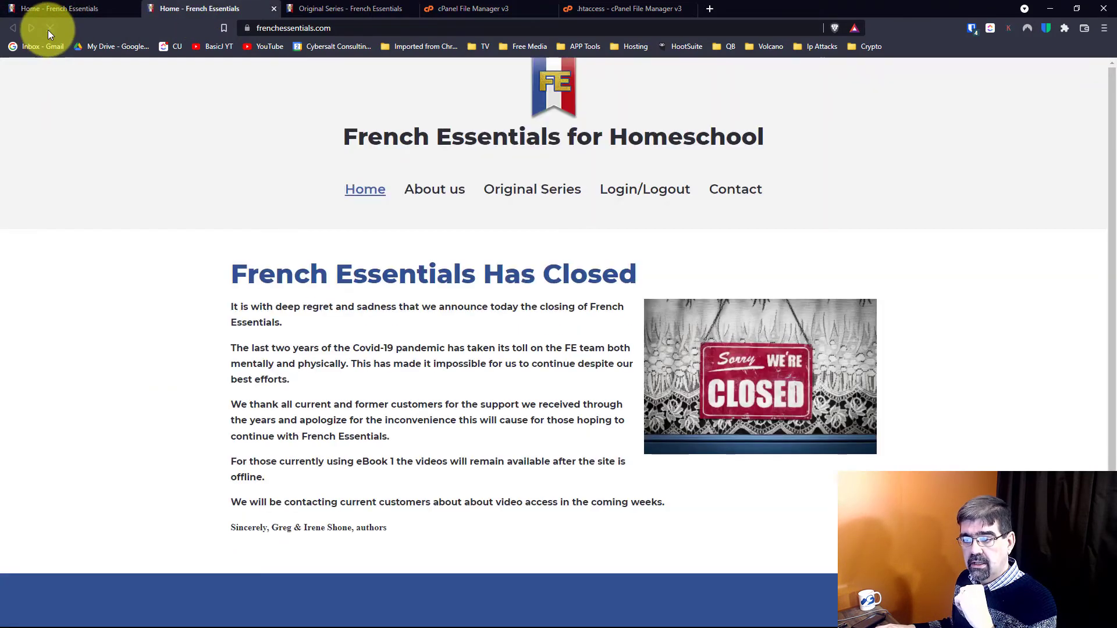
click(313, 9)
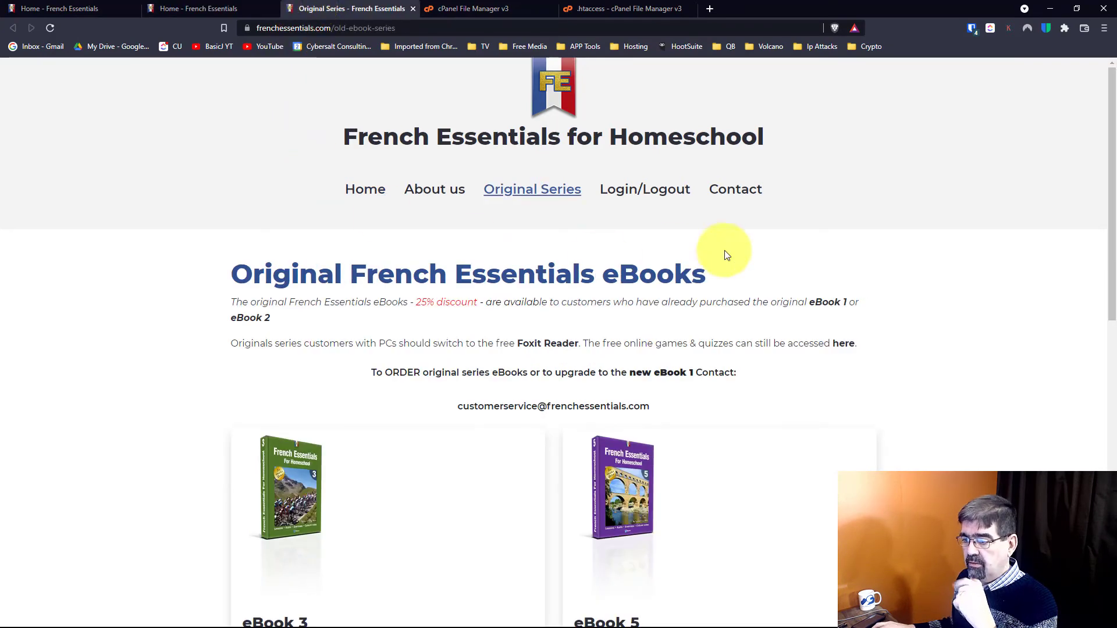
click(51, 29)
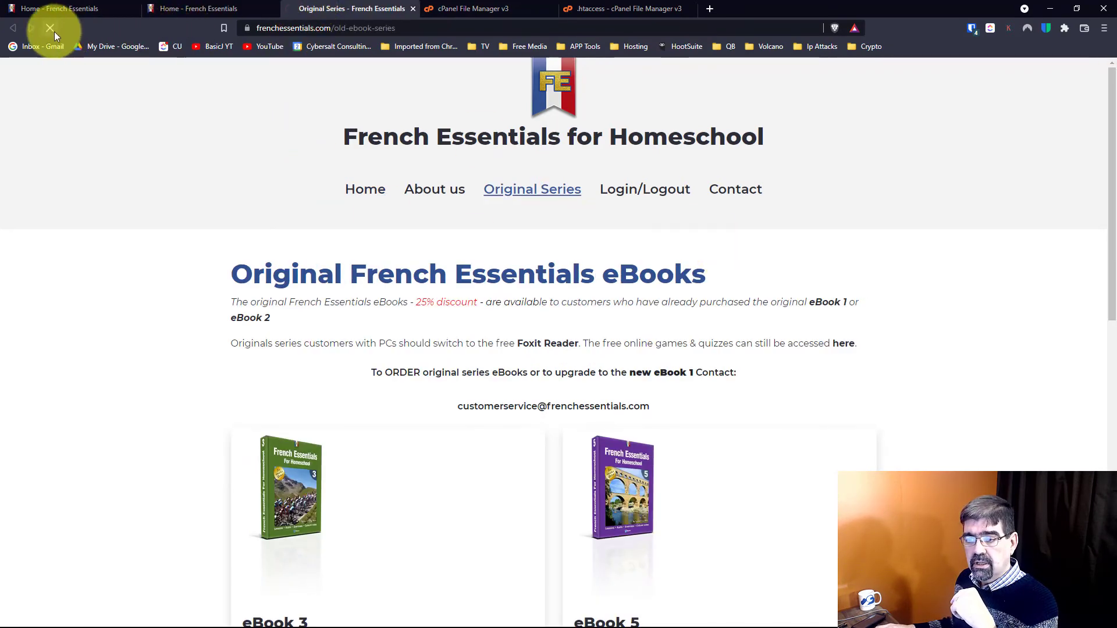